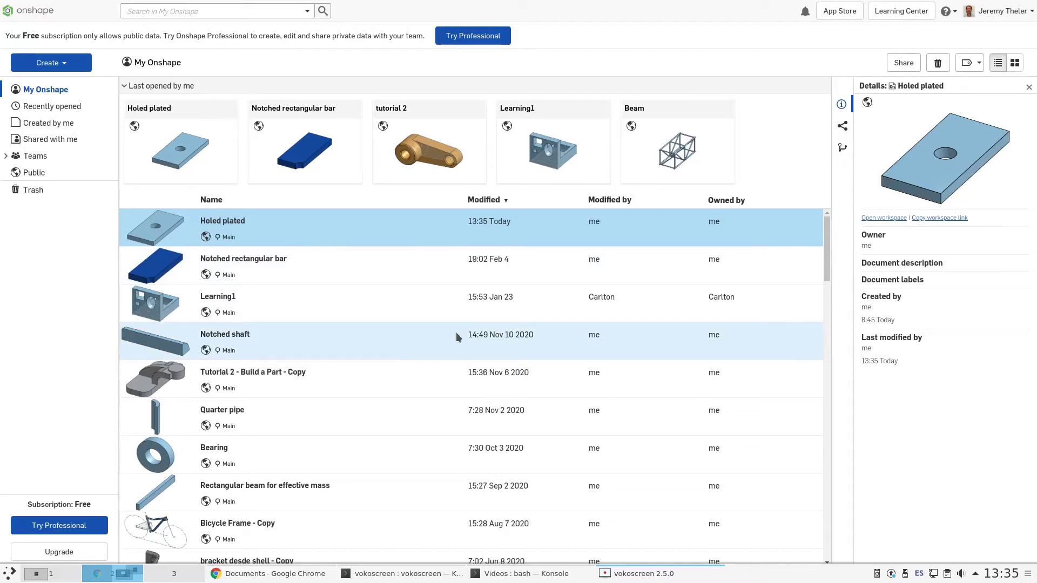
Open the Holed plated document from the My Onshape document list
left_click(236, 226)
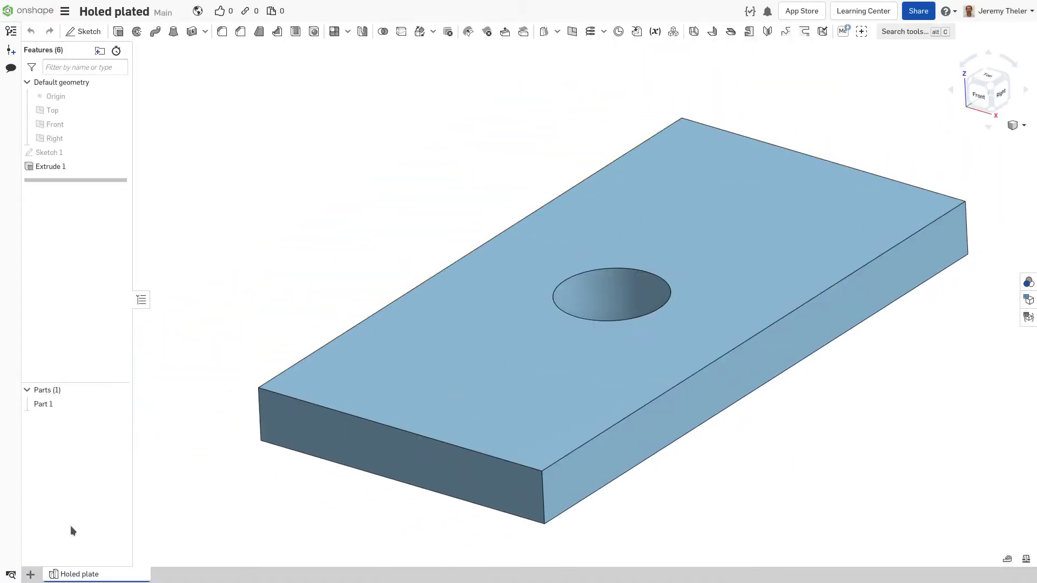
left_click(805, 12)
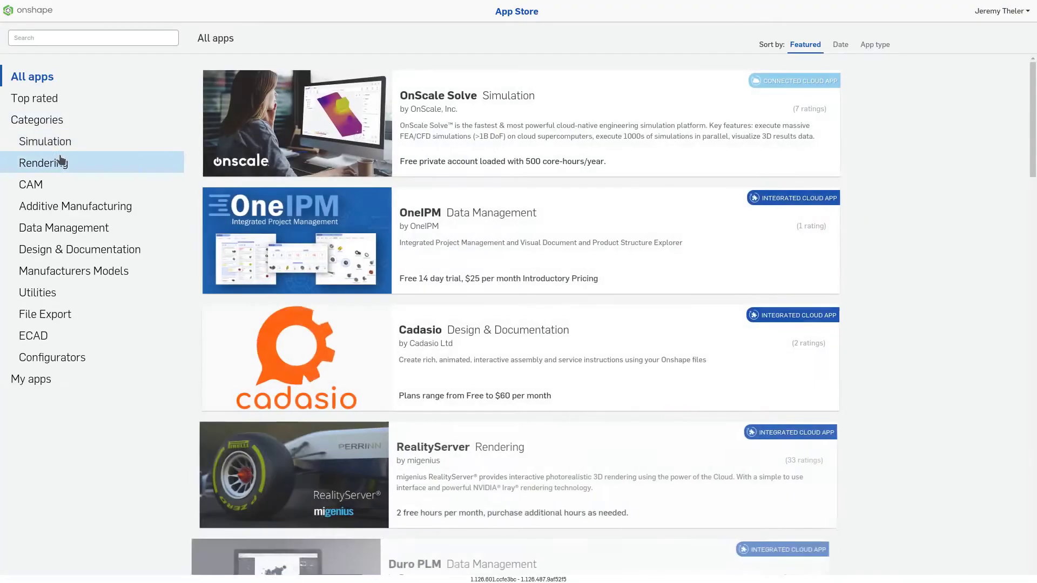
left_click(54, 141)
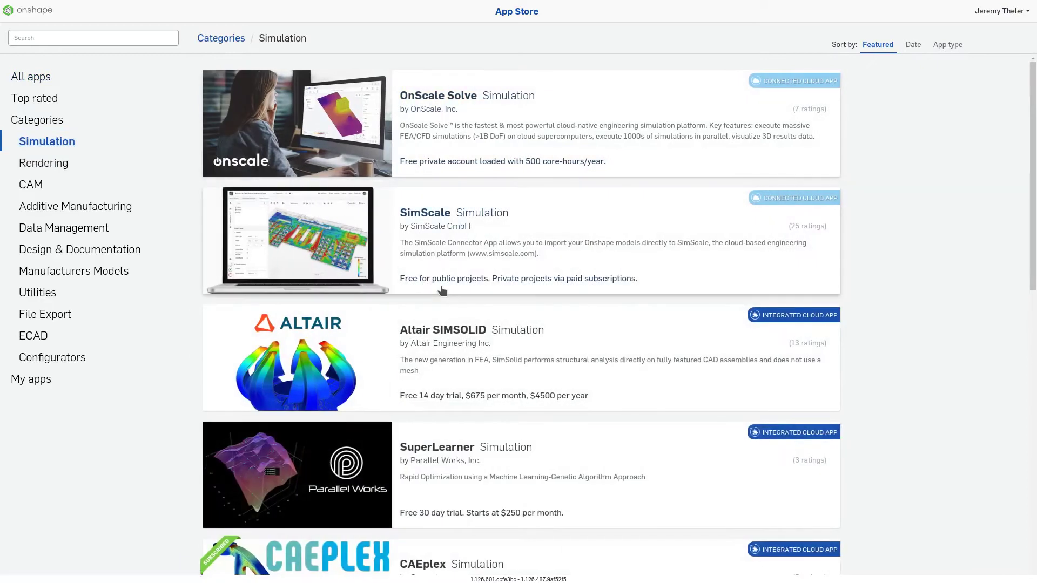
scroll(295, 143, "down", 3)
left_click(338, 439)
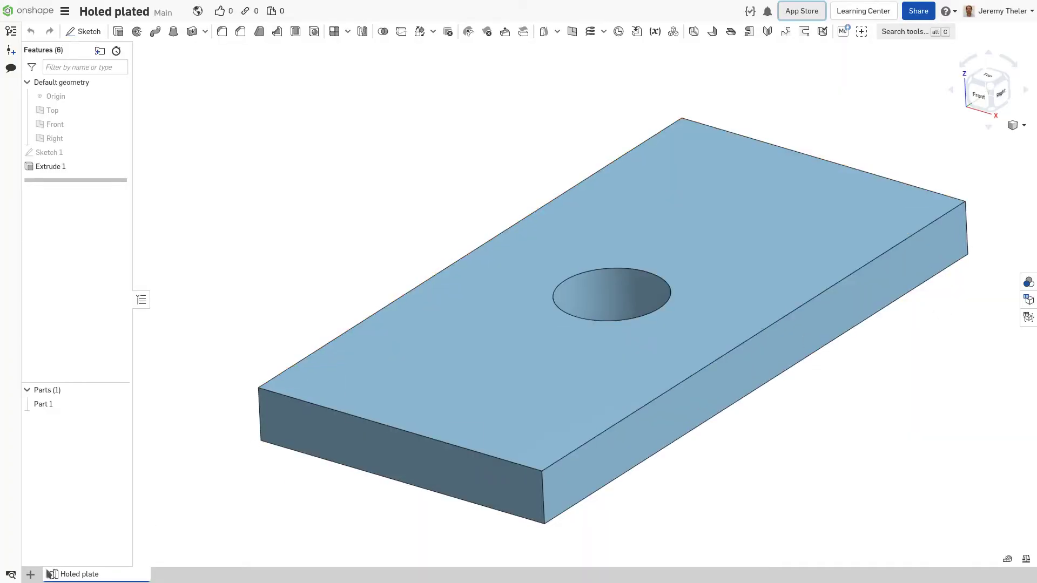
Add the CAEplex application to the document as a new tab
left_click(30, 575)
mouse_move(83, 445)
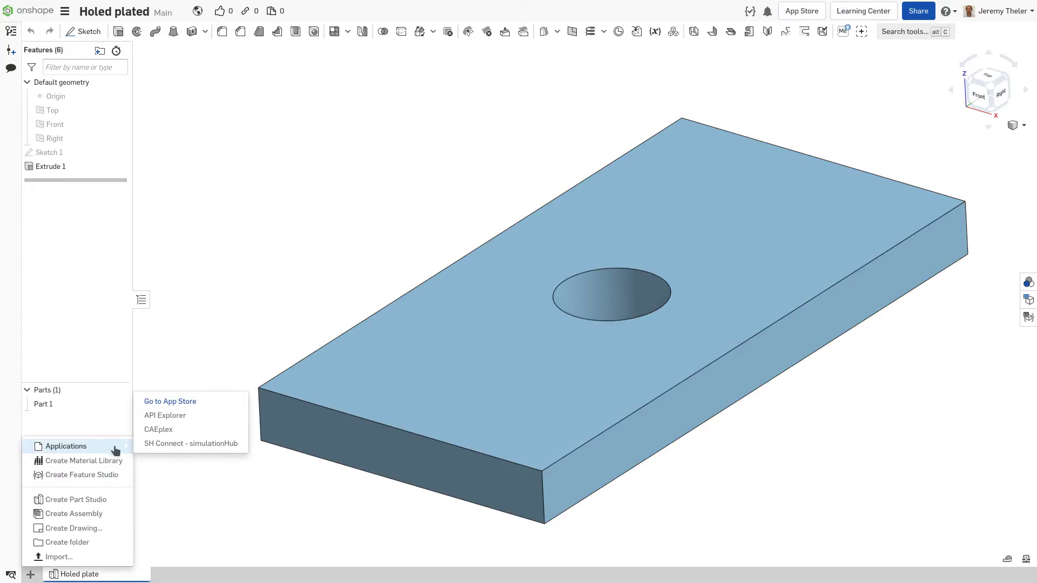
left_click(158, 430)
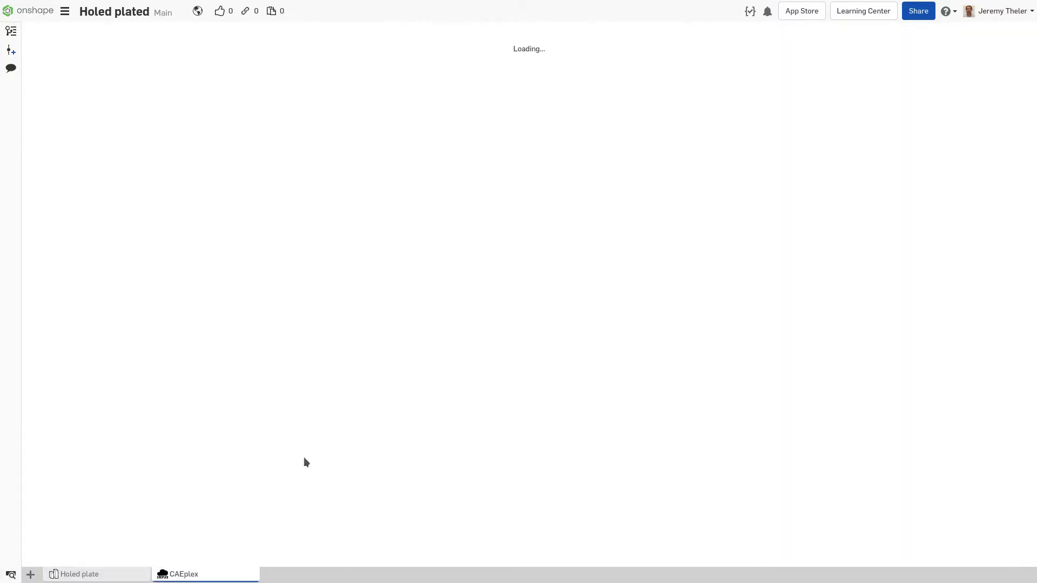
In the CAEplex tab, create a Mechanical analysis case for the Holed plate part studio
left_click(10, 73)
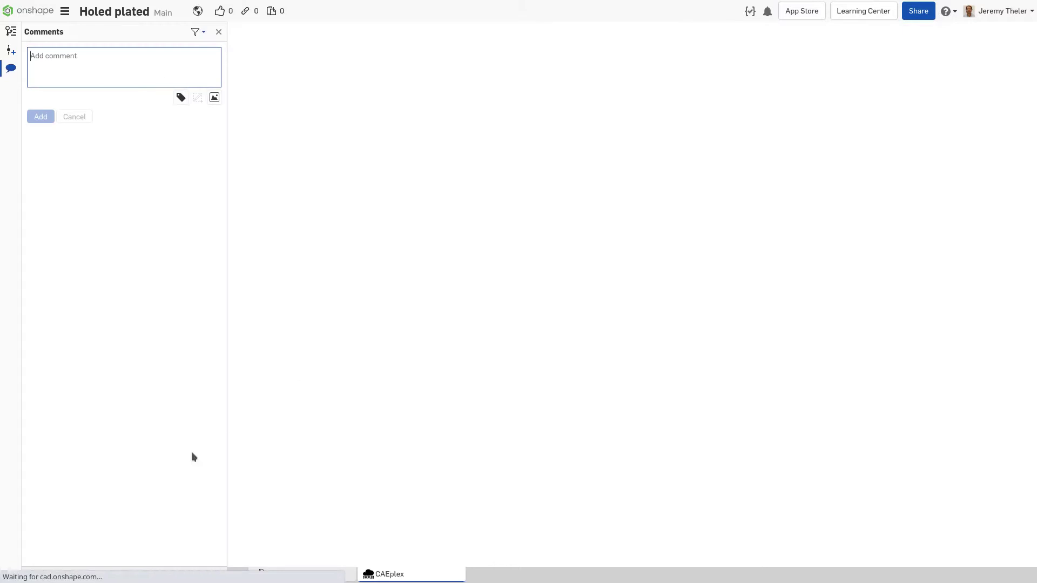
left_click(411, 575)
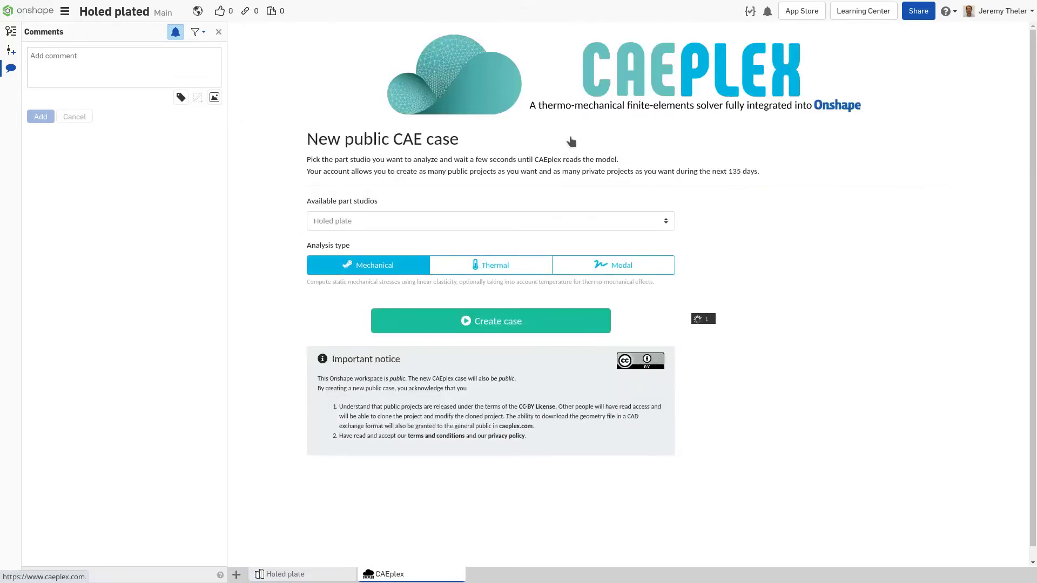
left_click_drag(813, 254, 669, 233)
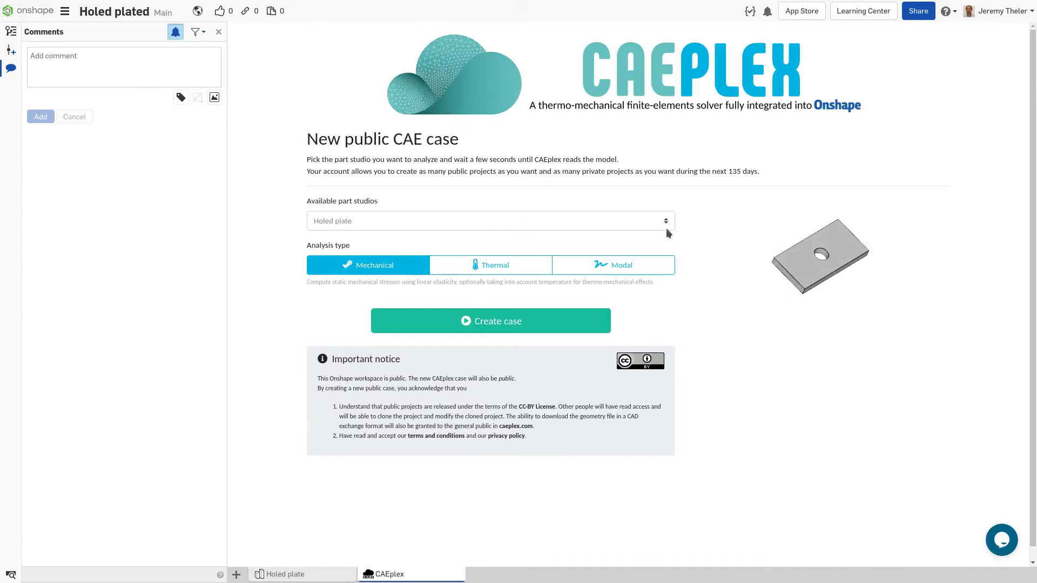
left_click(441, 319)
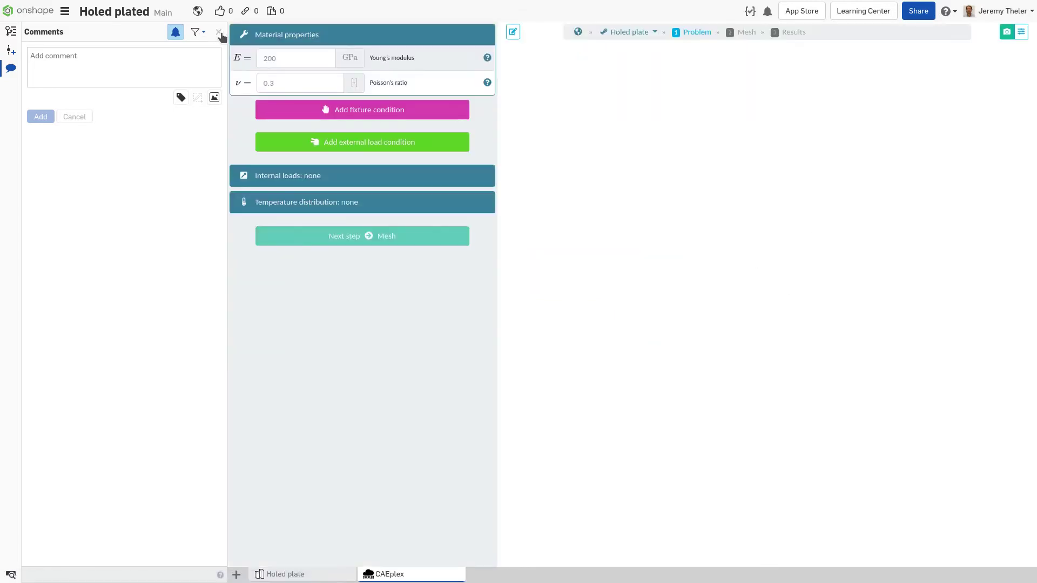
Add a fixture condition that holds one end face of the plate fixed
left_click(220, 32)
left_click(210, 111)
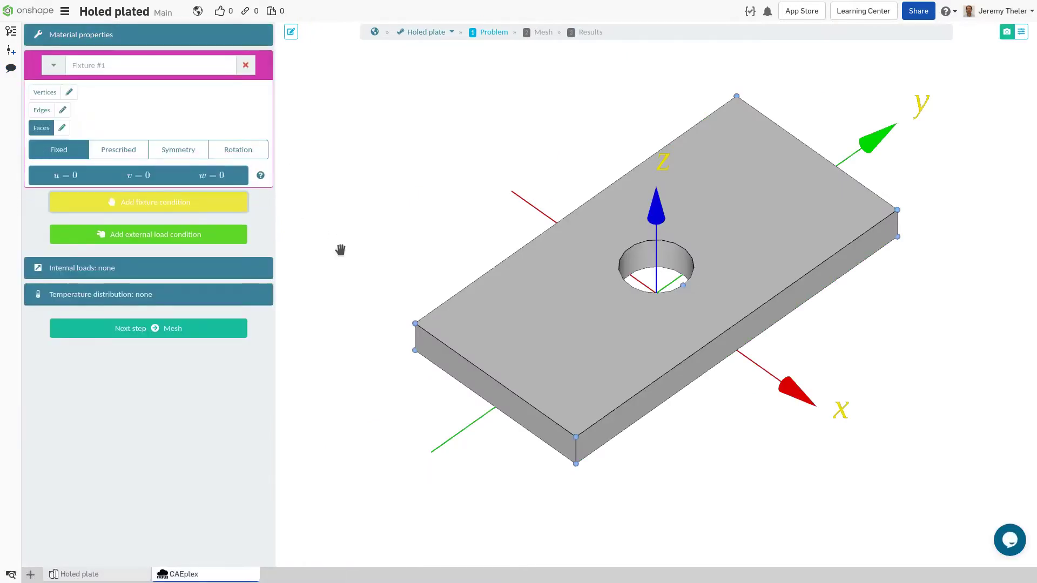
left_click(435, 357)
Apply a 1 MPa tension pressure load on the opposite end face
left_click_drag(898, 337, 840, 421)
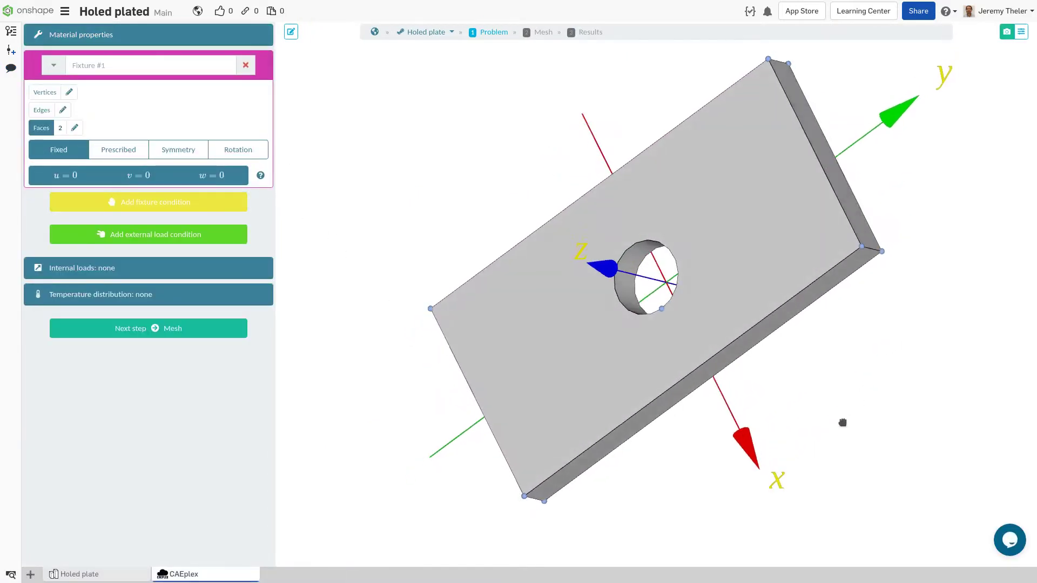
left_click(133, 240)
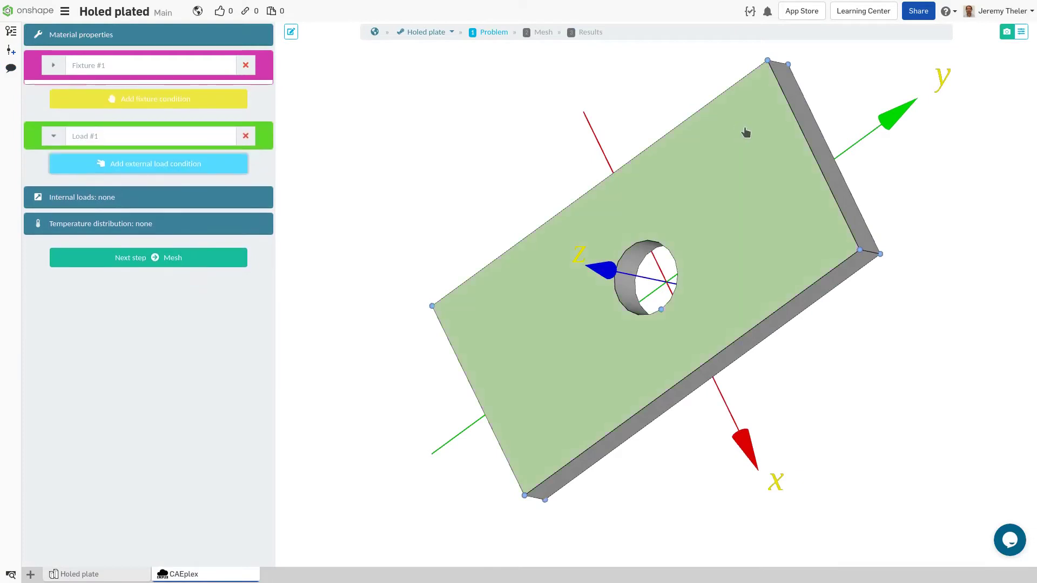
left_click(811, 140)
left_click(113, 238)
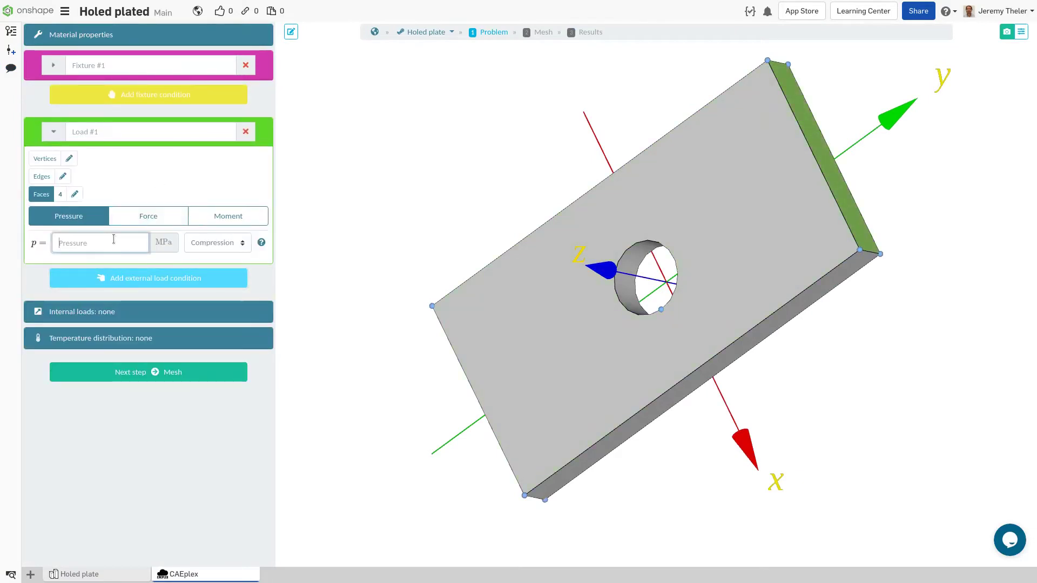
left_click(211, 244)
left_click(212, 267)
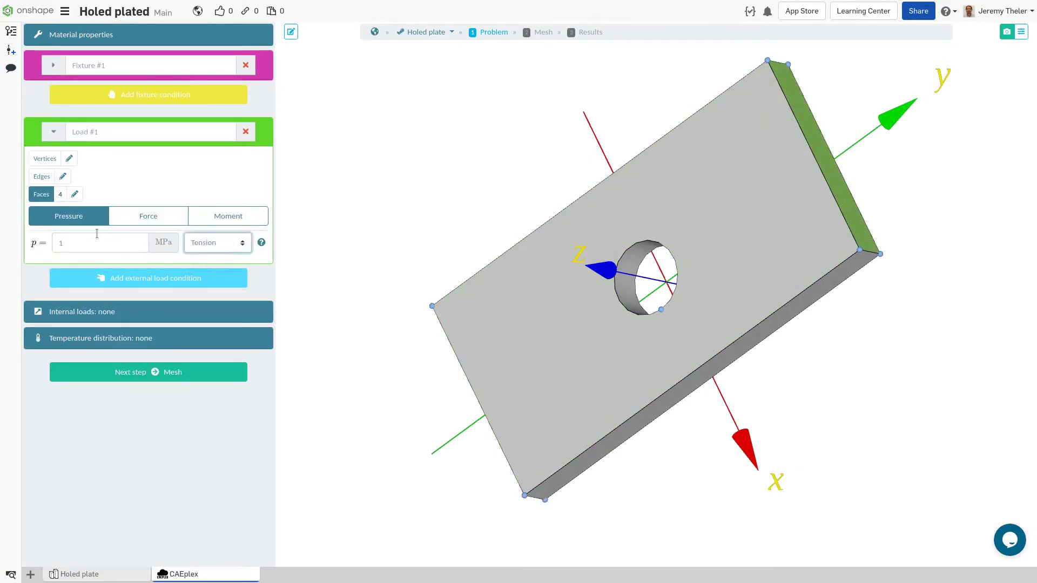
Mesh and solve the plate, giving a 3.6 MPa maximum von Mises stress
left_click(169, 373)
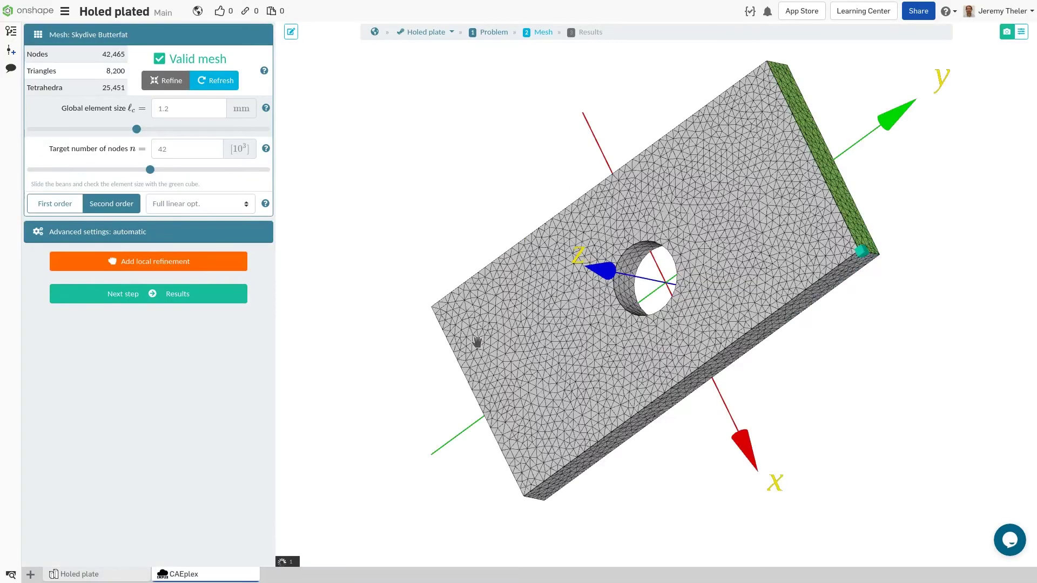
left_click(150, 299)
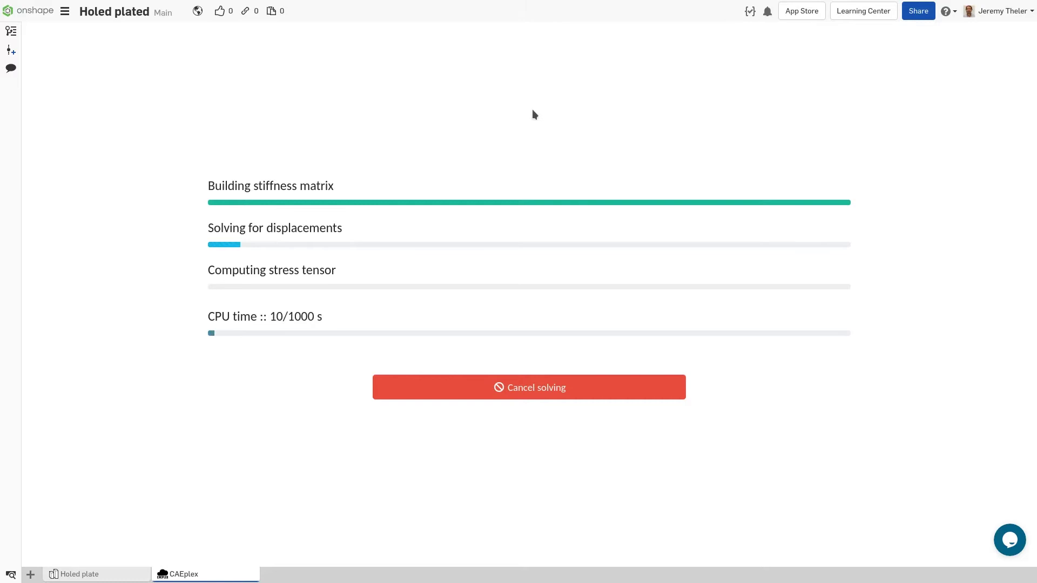
left_click(135, 574)
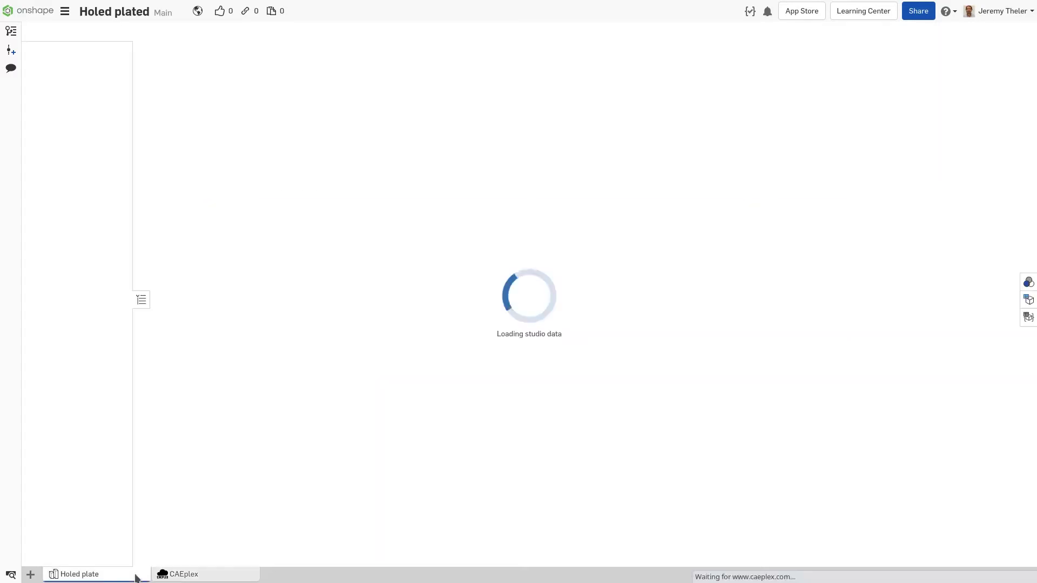
left_click(222, 575)
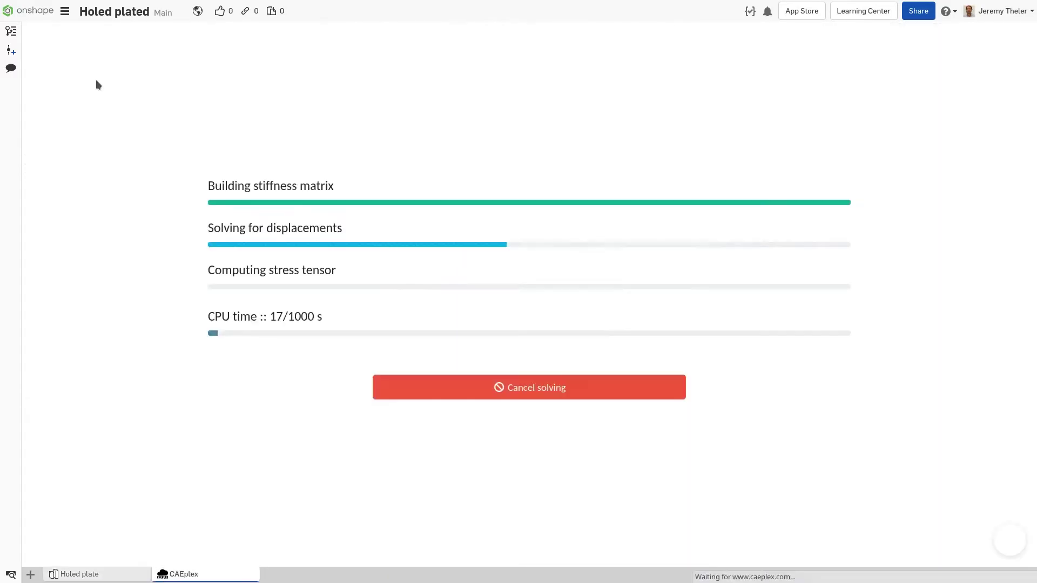
Post a 'Hi!' comment in the document comments
left_click(11, 67)
type("Hi!")
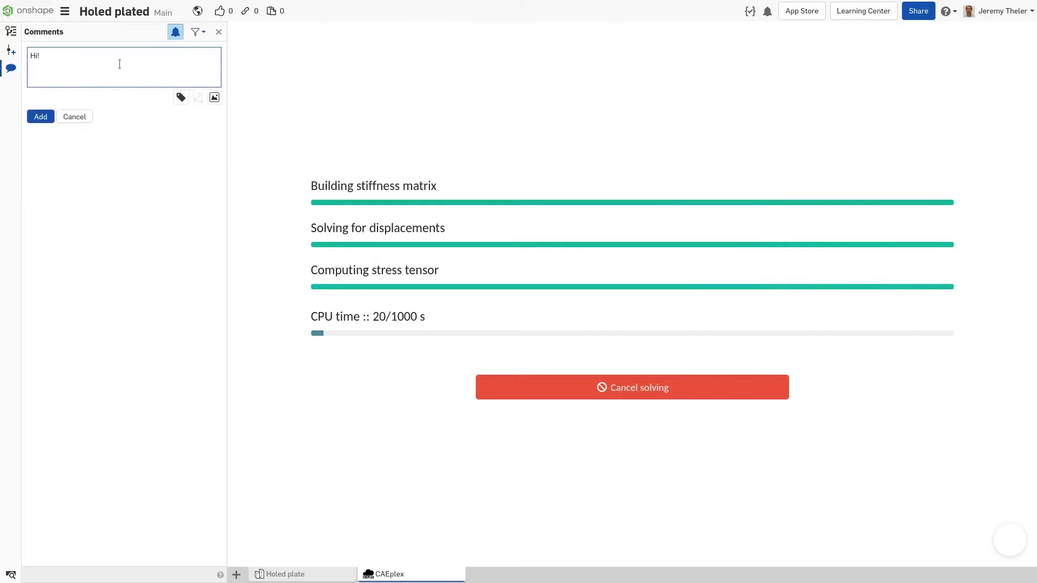
left_click(40, 117)
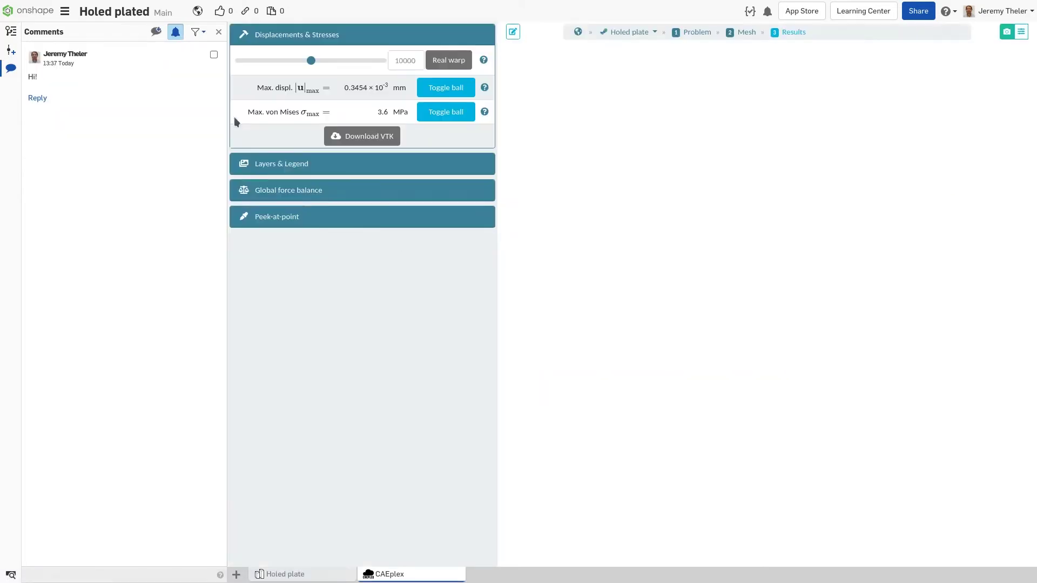
Raise the displacement warp factor to 20000 and zoom in on the plate
left_click(219, 31)
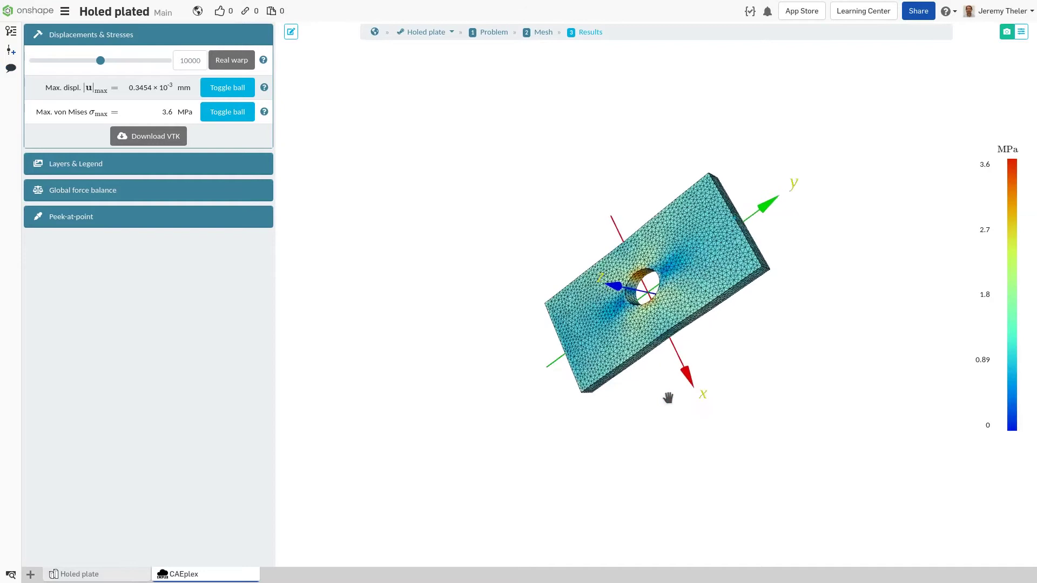
left_click_drag(128, 66, 171, 61)
scroll(674, 252, "up", 5)
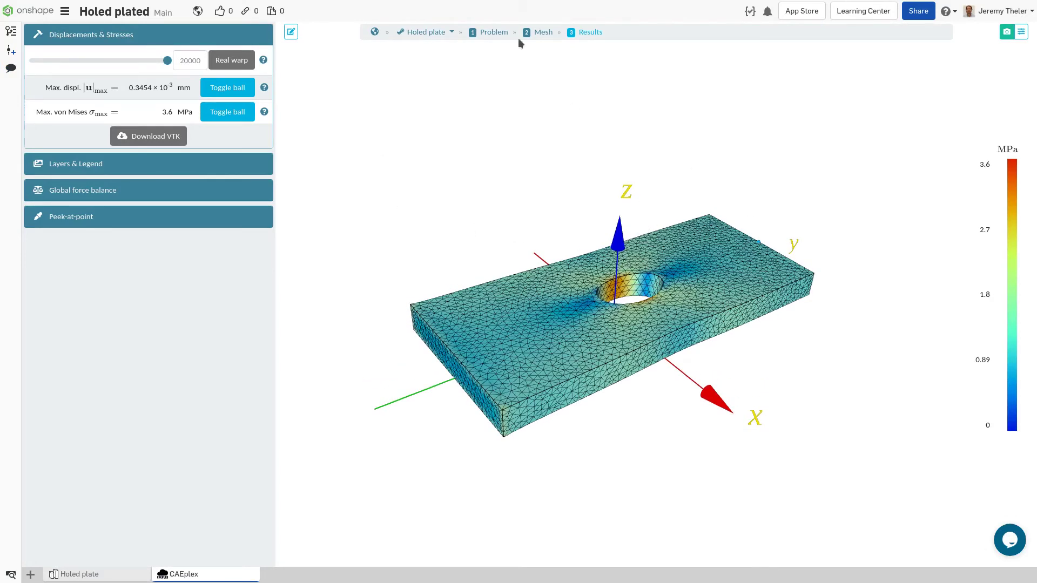
Return to the mesh step and set the global element size to 2.1 mm
left_click(543, 33)
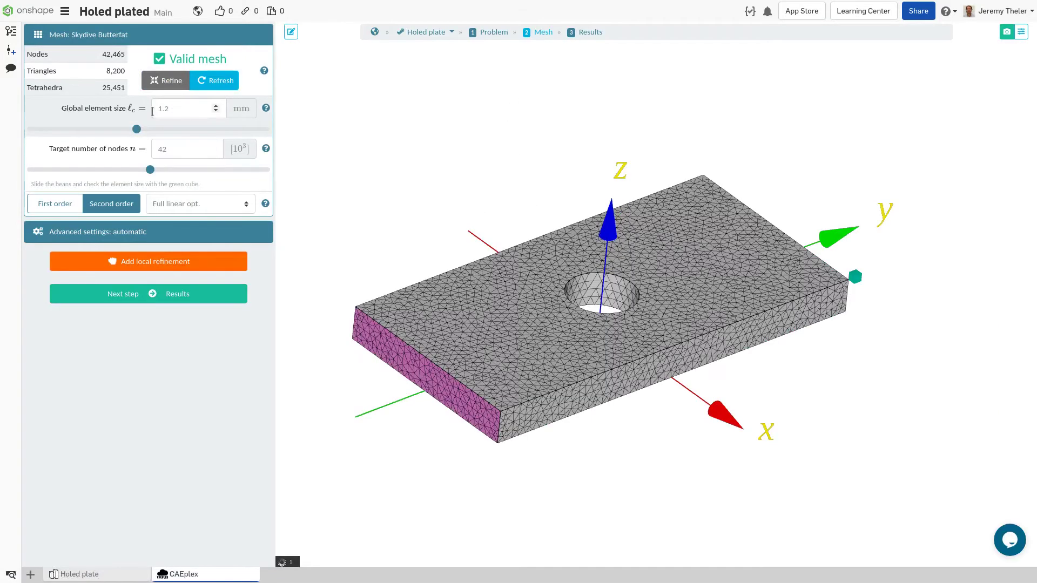
left_click_drag(137, 130, 214, 131)
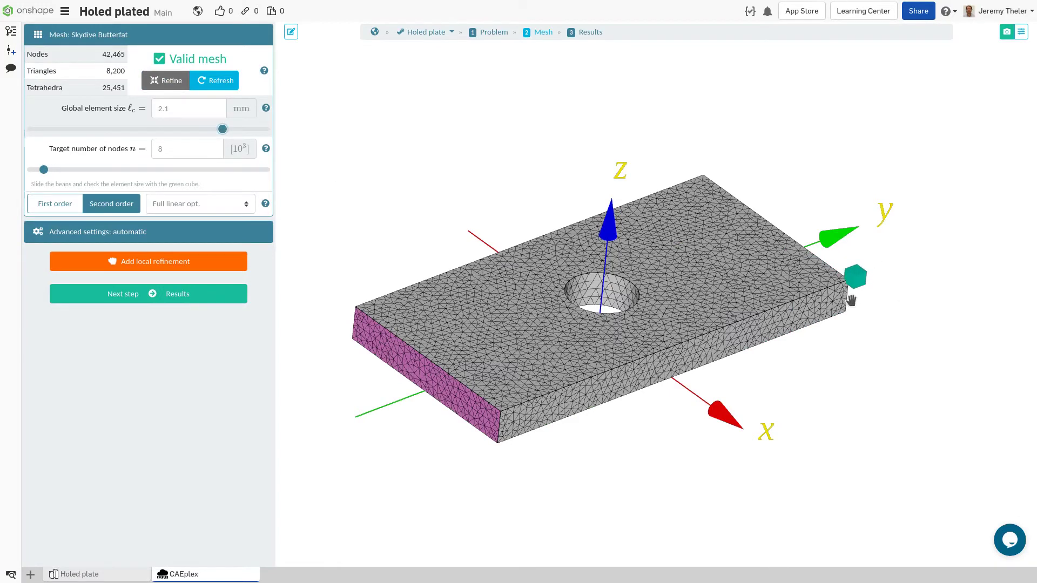
left_click_drag(864, 301, 884, 334)
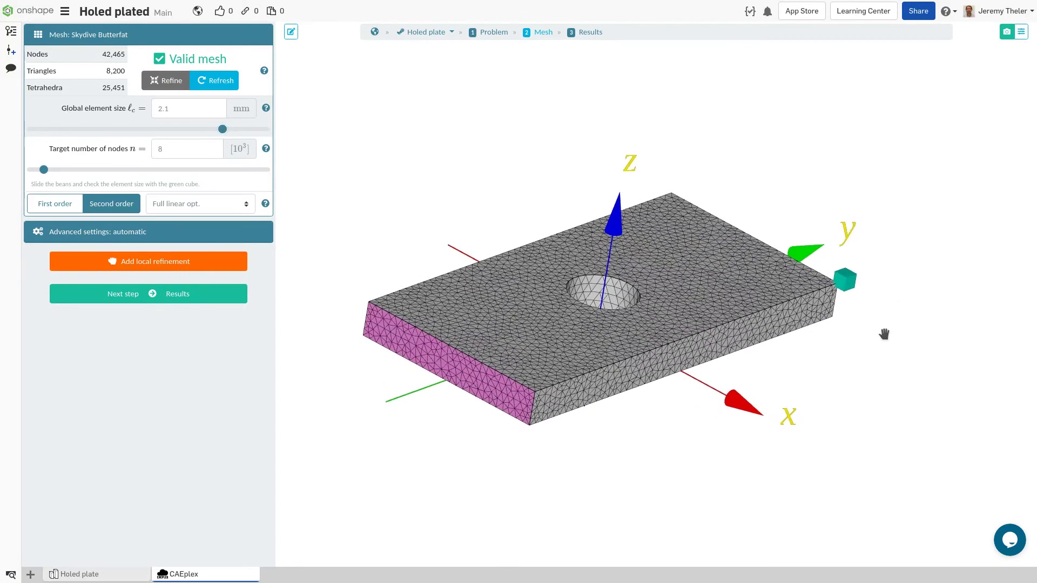
Enable curved elements, Frontal surface meshing and High-order mesh optimization
left_click(162, 232)
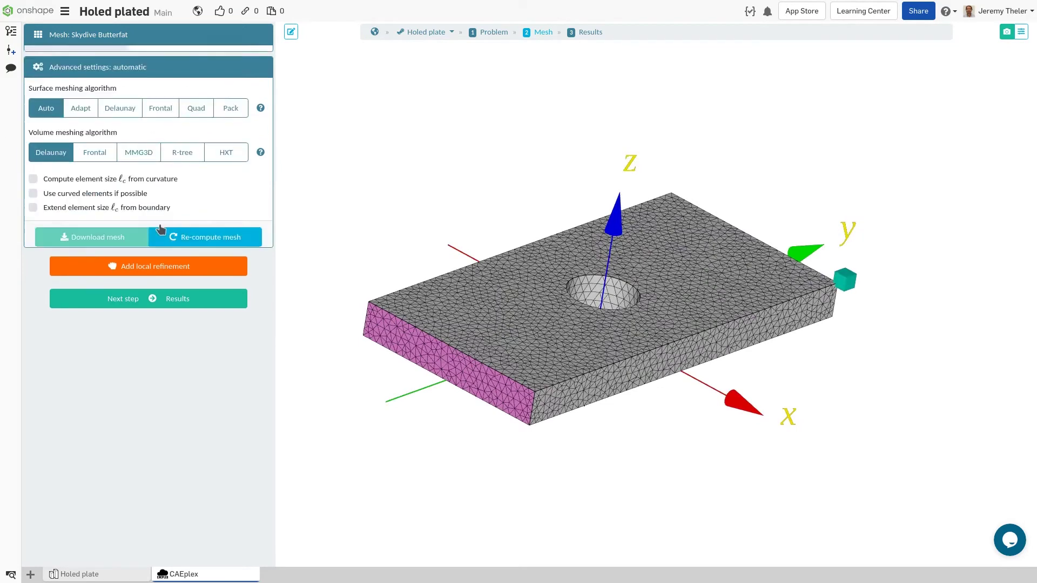
left_click(98, 189)
left_click(158, 103)
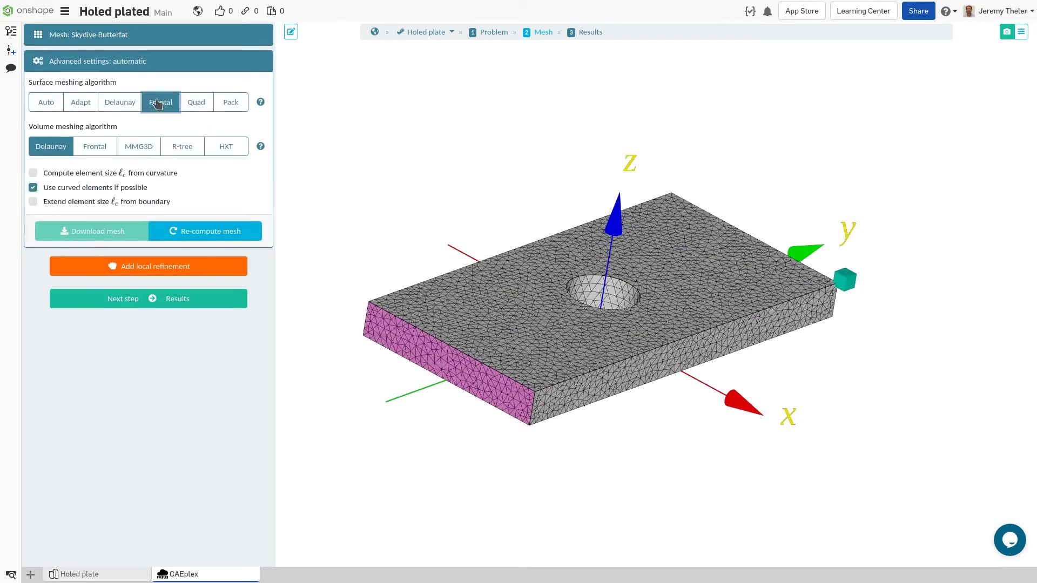
left_click(156, 34)
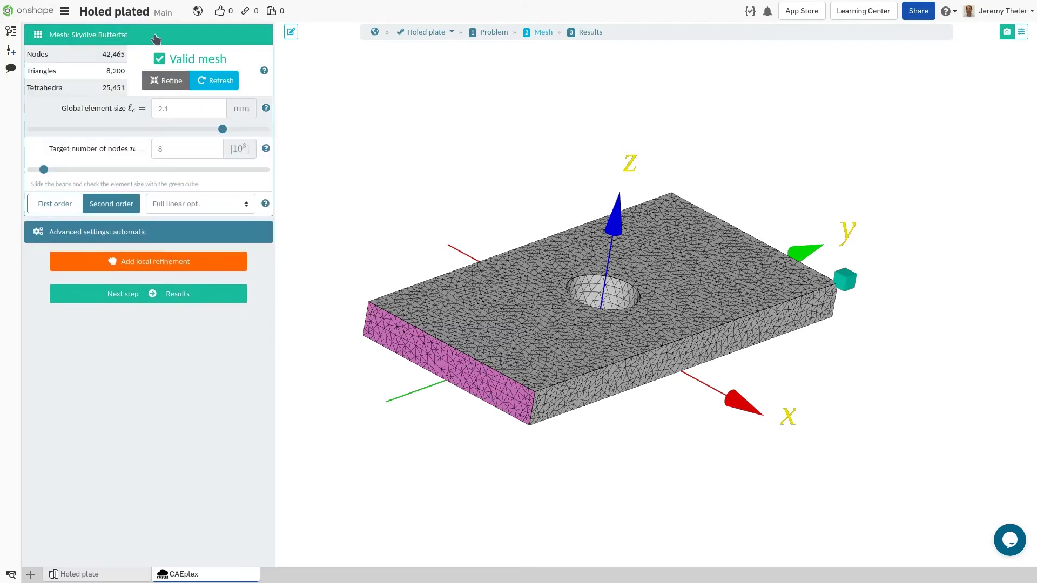
left_click(181, 202)
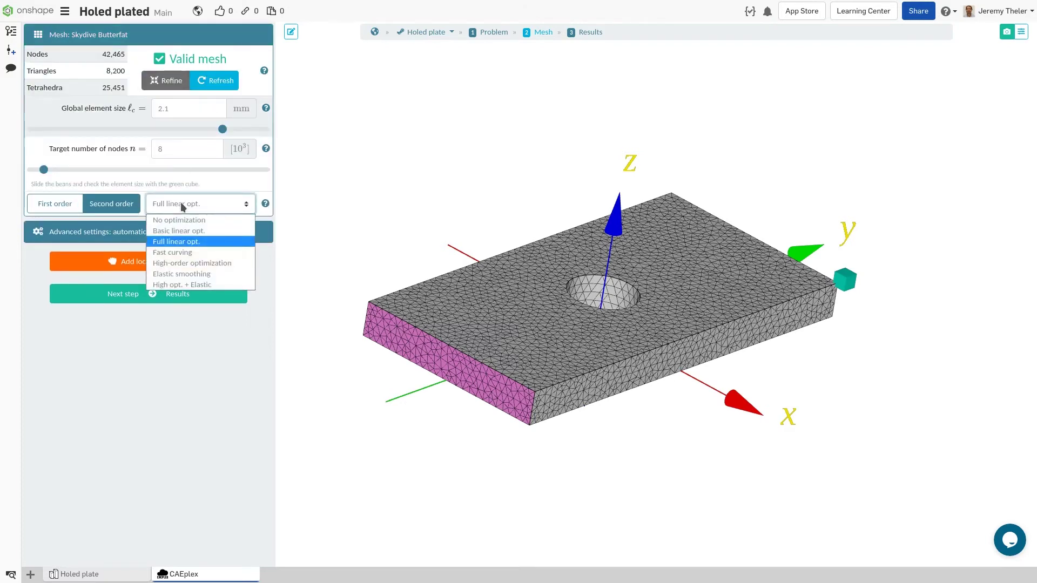
left_click(178, 262)
Refresh the mesh and add a 30% local refinement at the hole, remeshing to 27,390 nodes
left_click(201, 88)
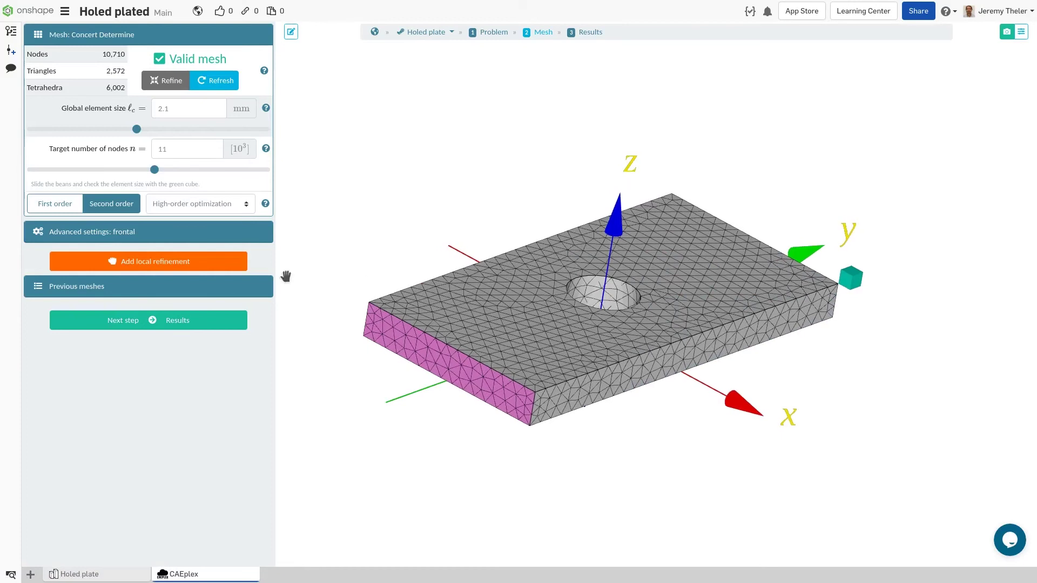
left_click(177, 261)
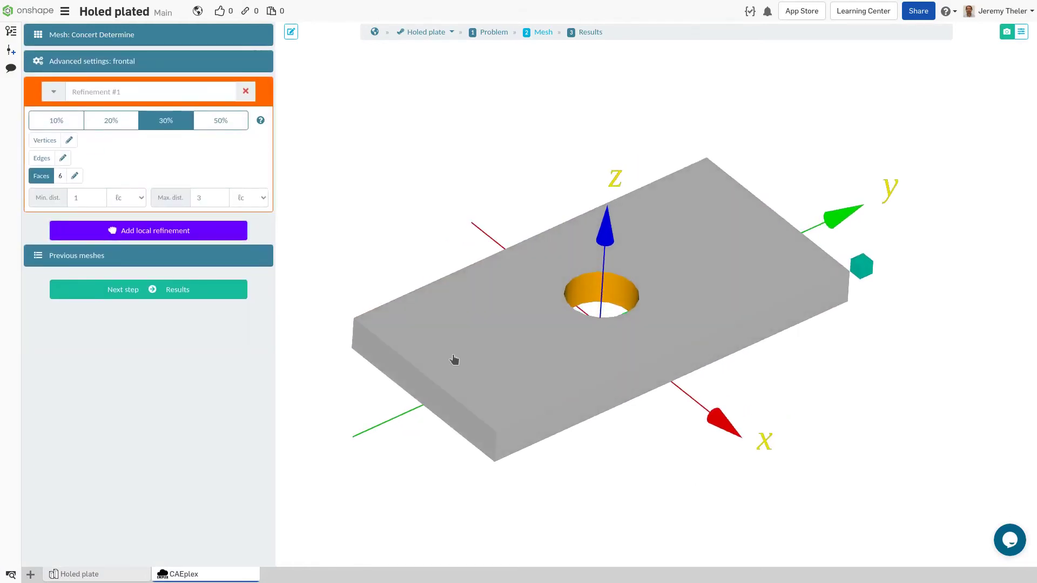
left_click(149, 289)
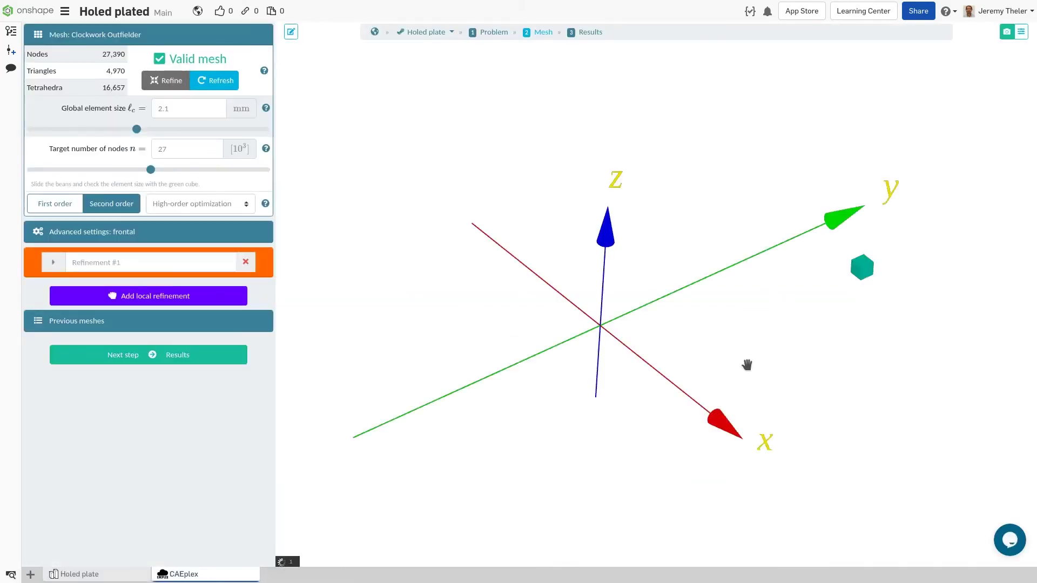
Solve on the refined mesh and post 'Doing some FEA!' in comments while it runs
left_click(202, 360)
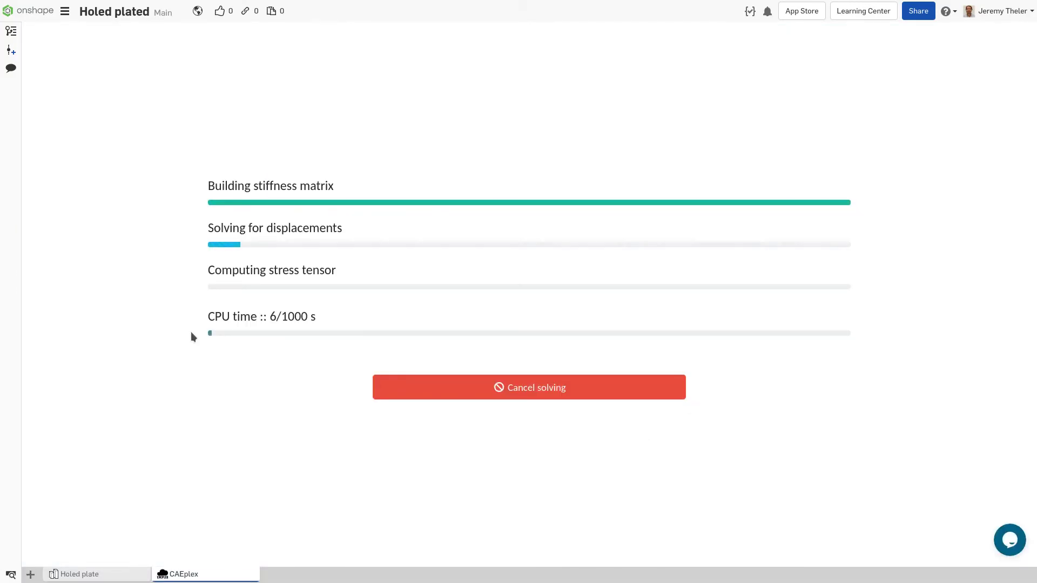
left_click(11, 68)
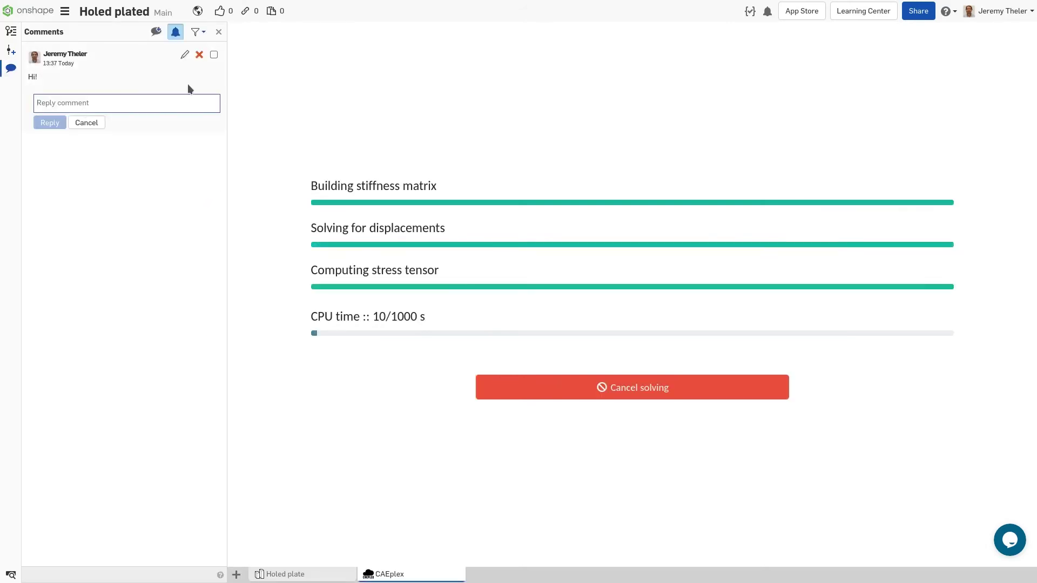
type("Doing some FEA!")
left_click(54, 124)
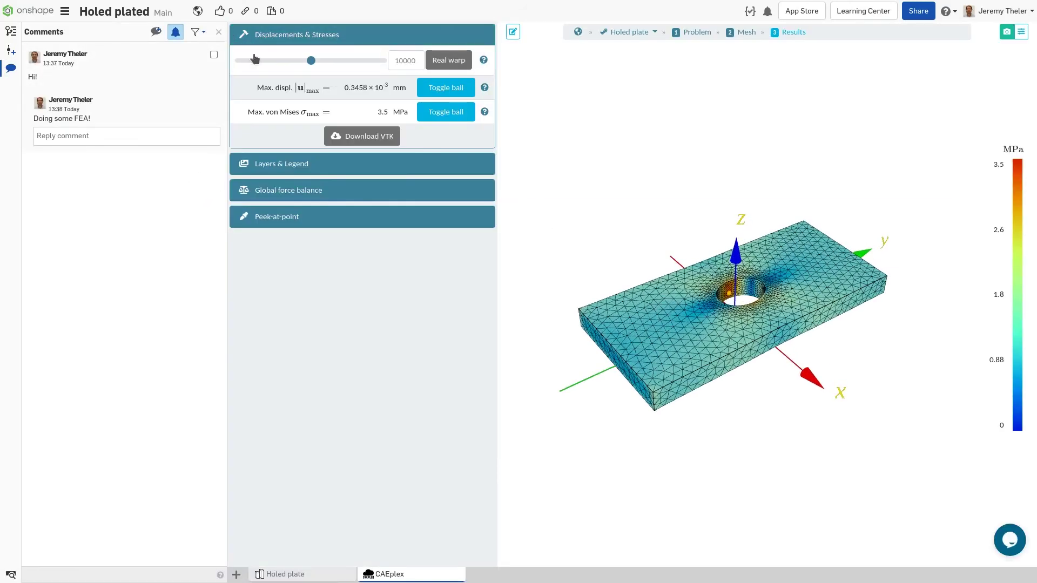
left_click(218, 32)
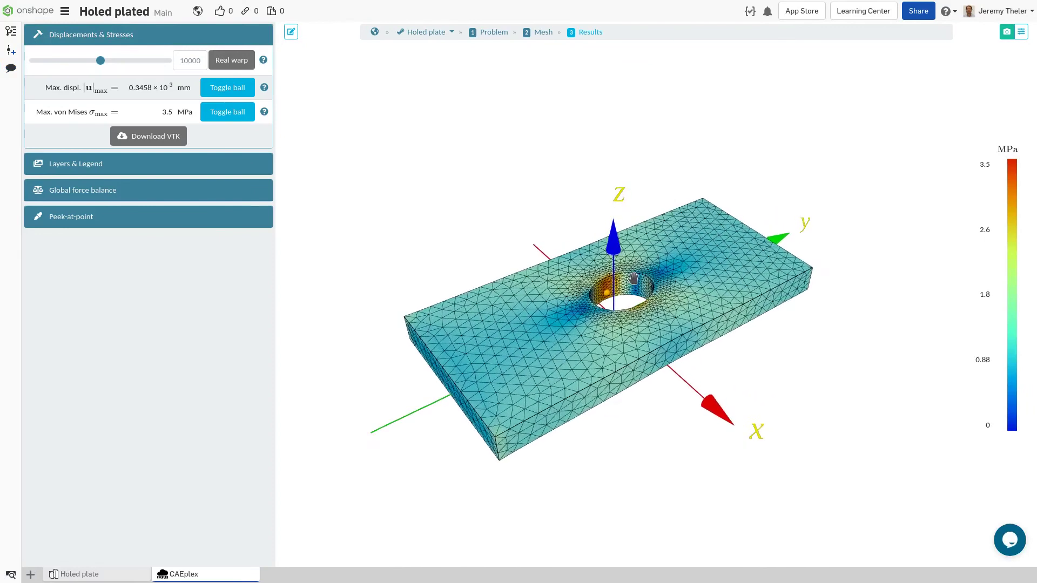
Show the stress results on the original grid without mesh lines
left_click(186, 163)
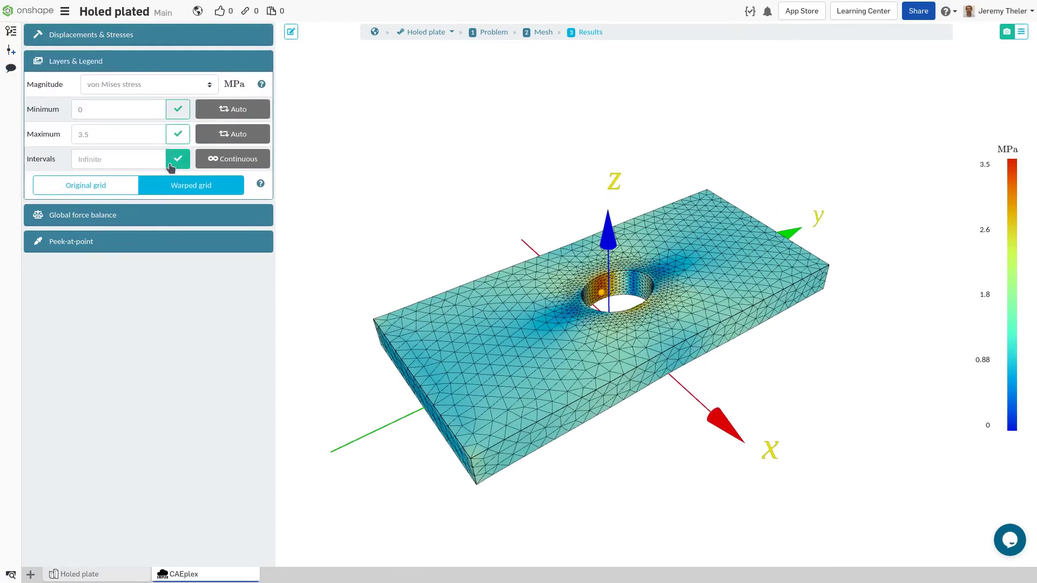
left_click(117, 189)
left_click_drag(595, 292, 540, 303)
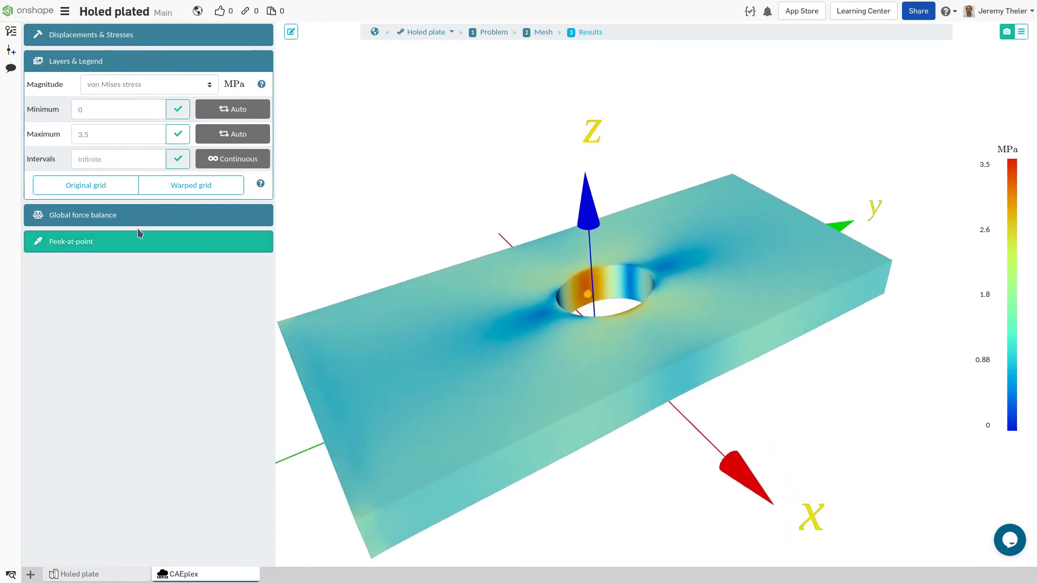
Probe the hole wall, reading 3.479 MPa von Mises stress, and orbit around it
left_click(144, 249)
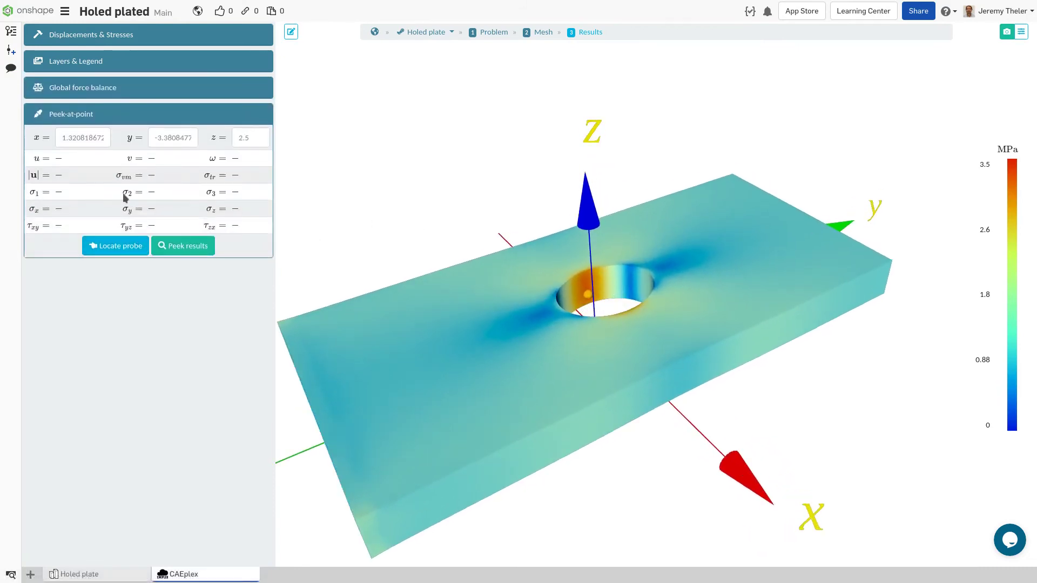
left_click(121, 247)
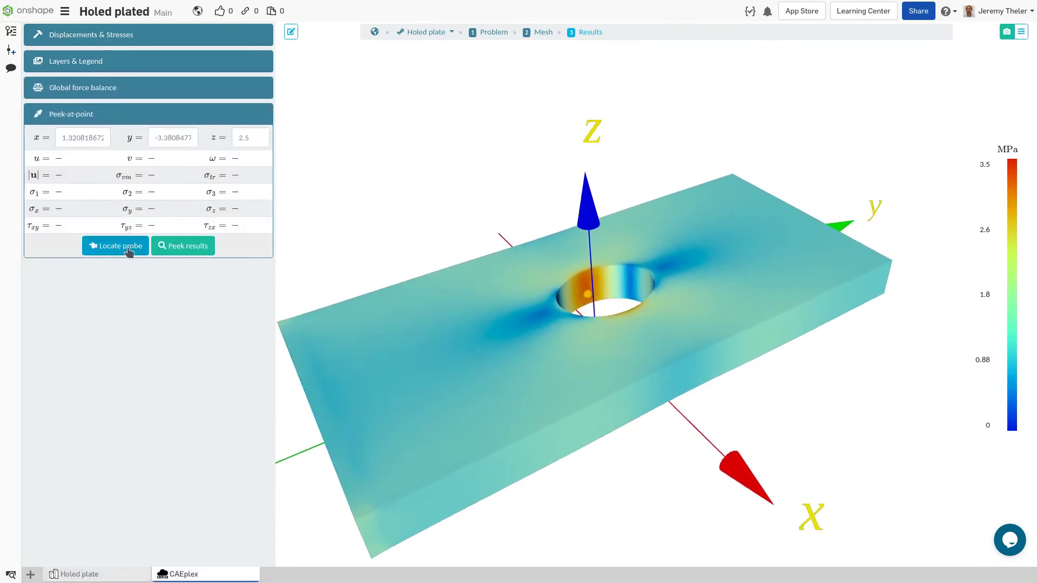
left_click(572, 289)
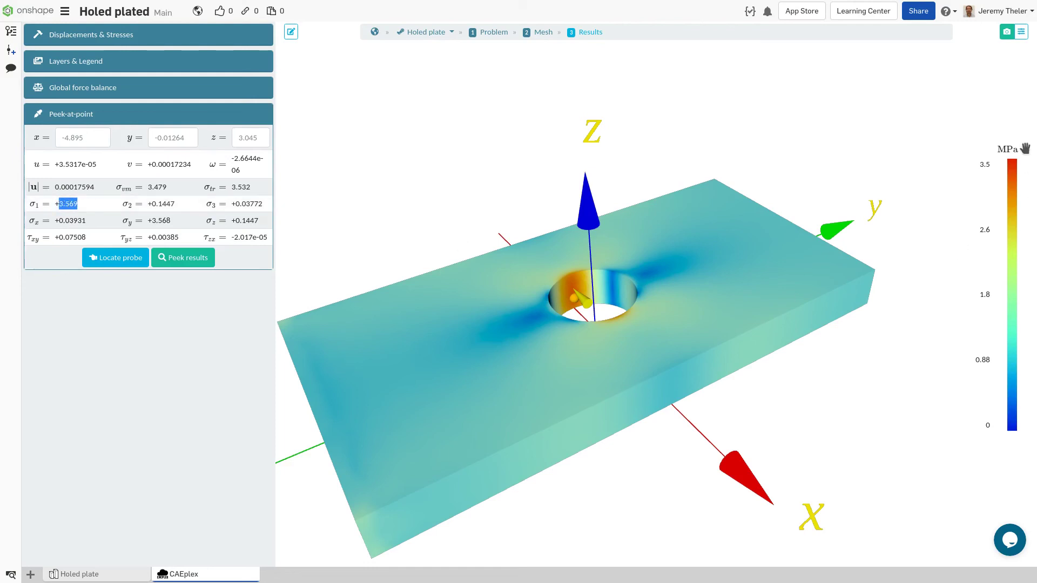
left_click_drag(753, 361, 881, 225)
right_click(881, 225)
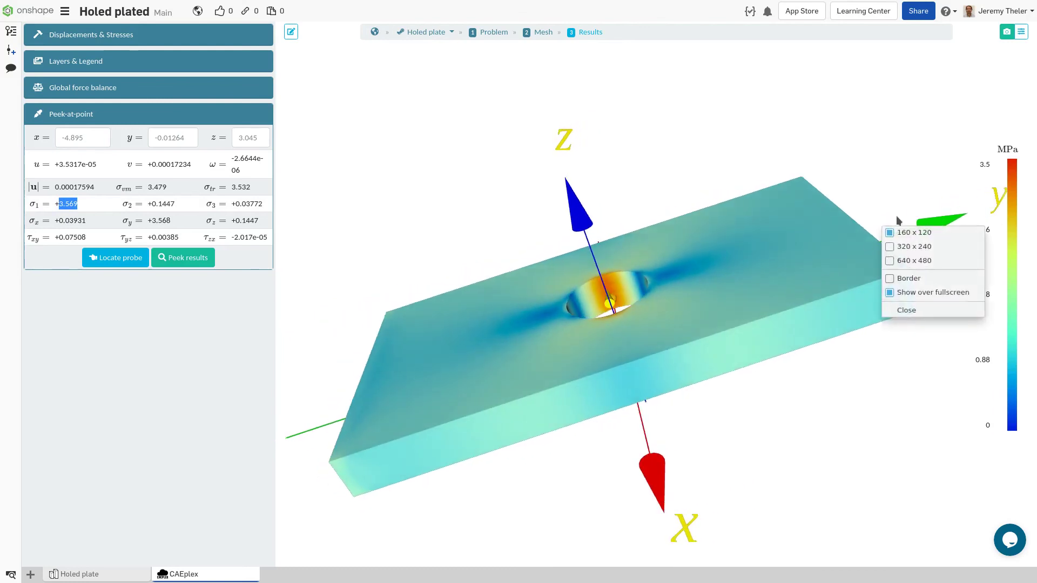
left_click(855, 158)
left_click_drag(855, 157, 901, 178)
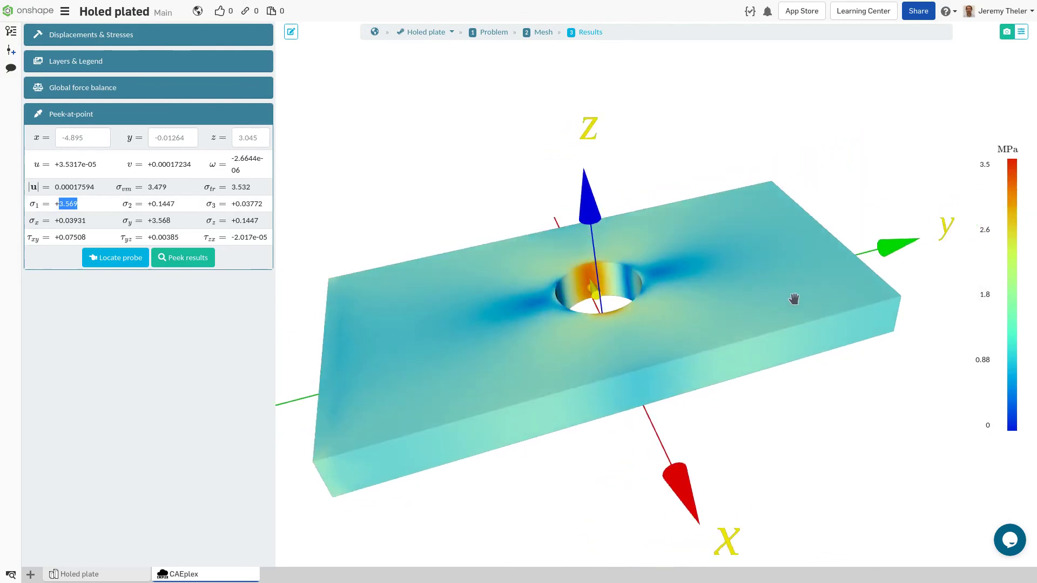
left_click_drag(789, 284, 778, 419)
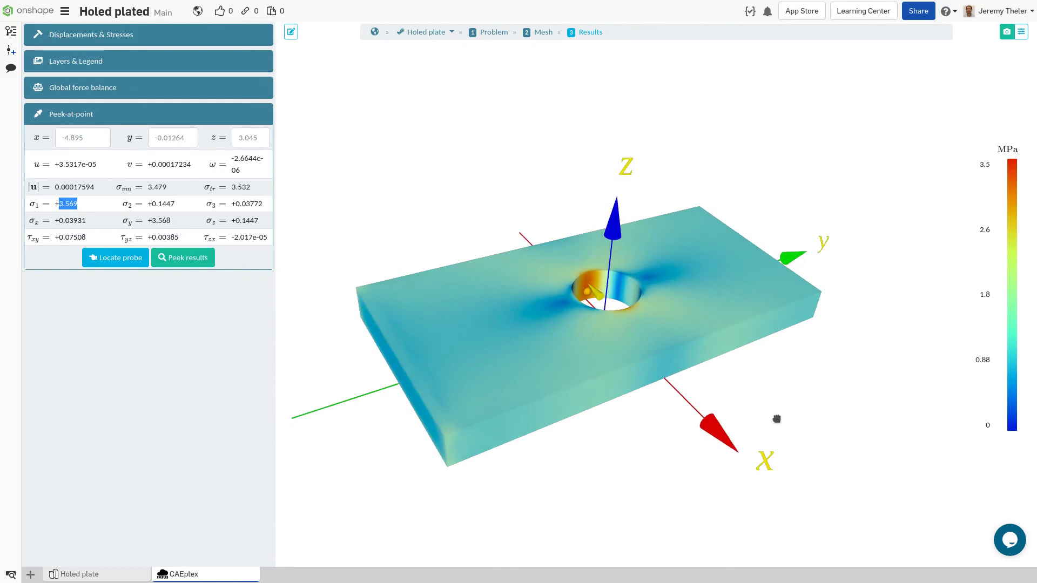
left_click_drag(778, 380, 510, 265)
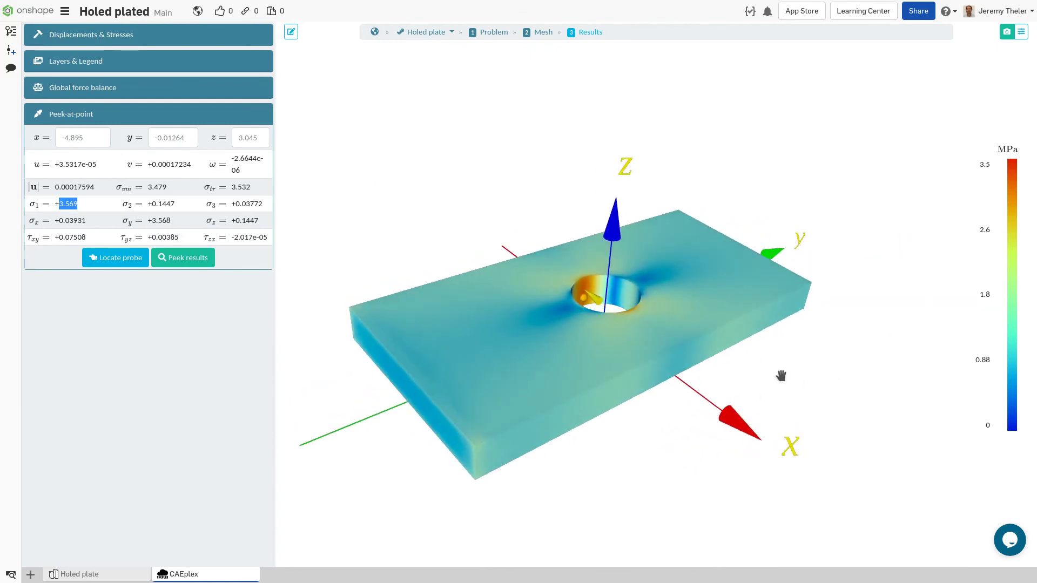